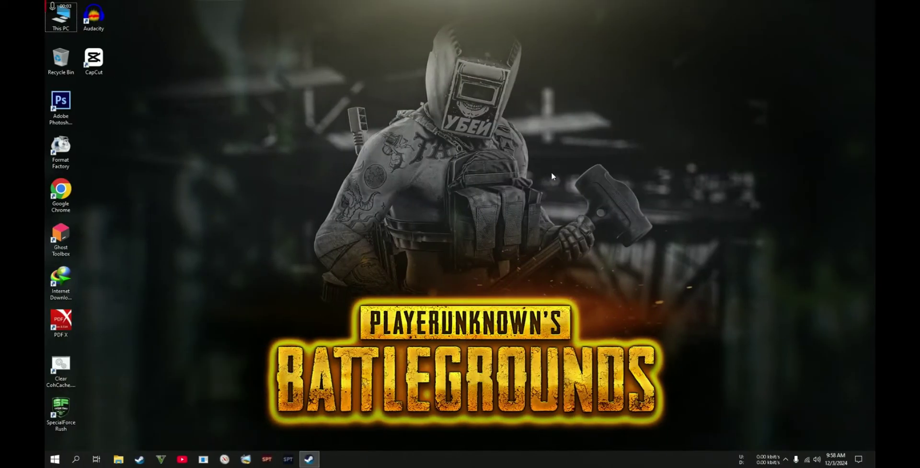
{"action": "right_click", "coordinate": [551, 175]}
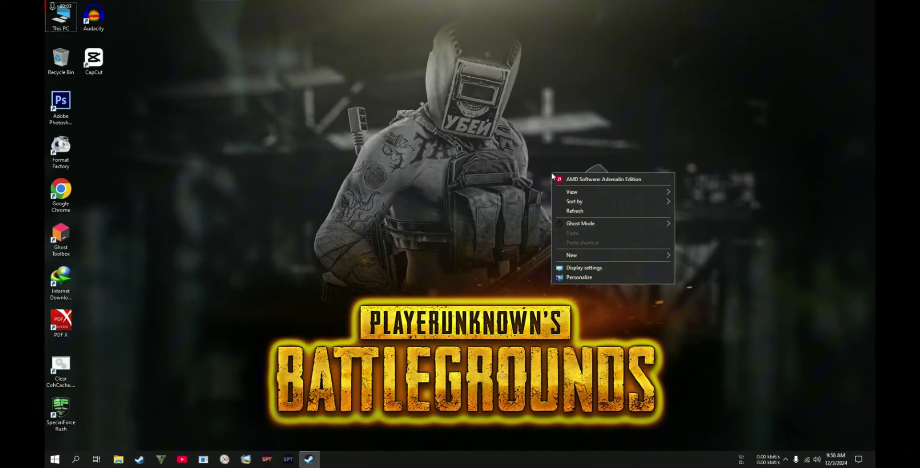
{"action": "mouse_move", "coordinate": [563, 192]}
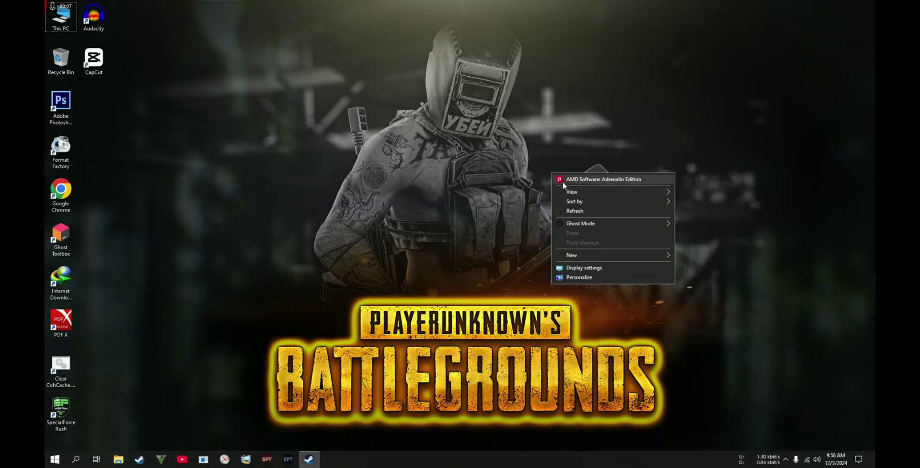
{"action": "left_click", "coordinate": [512, 190]}
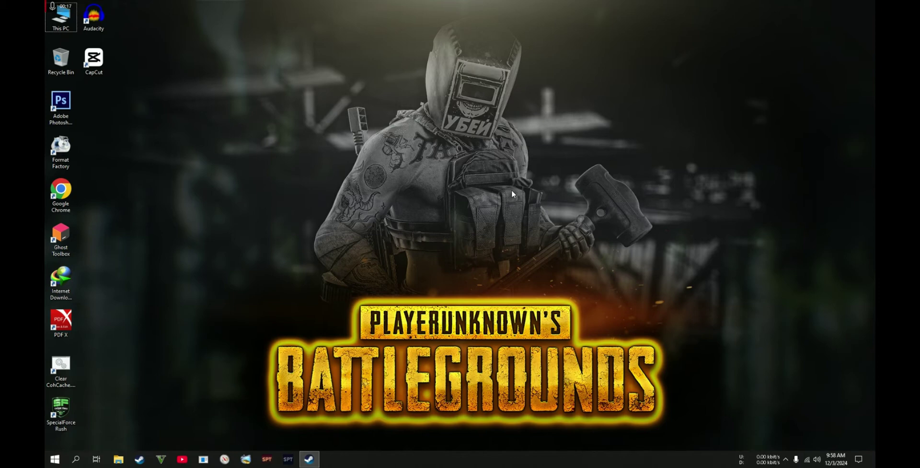
{"action": "right_click", "coordinate": [381, 153]}
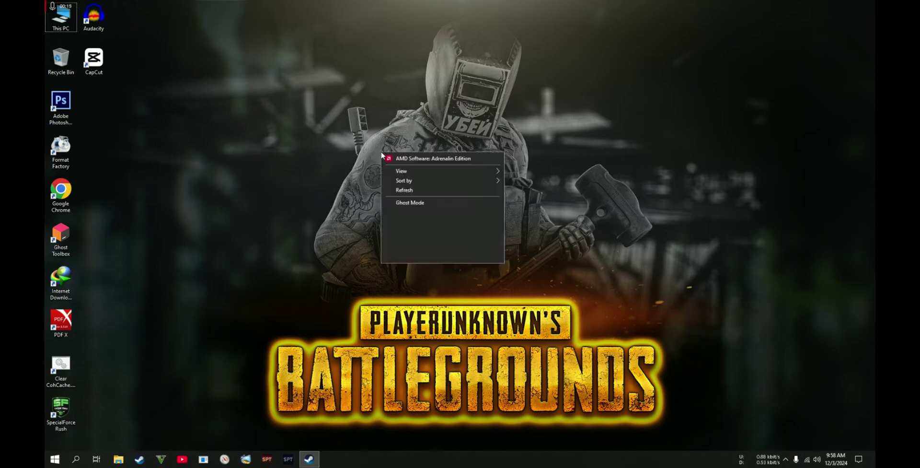
{"action": "right_click", "coordinate": [578, 131]}
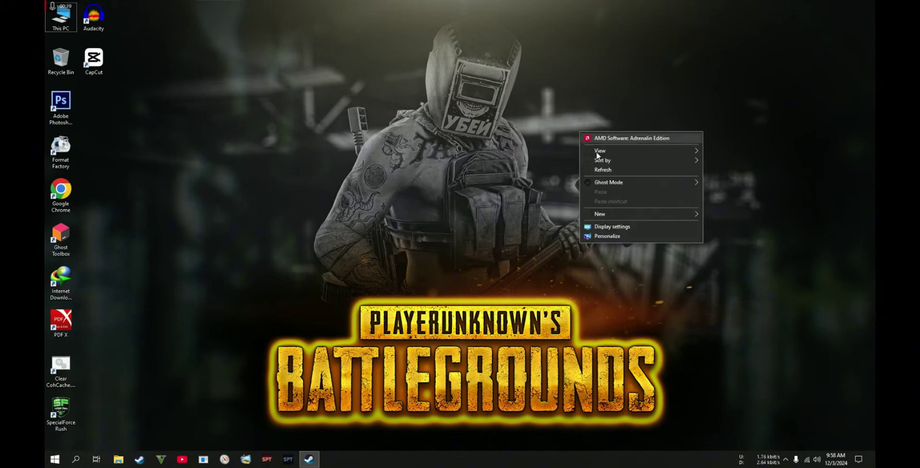
{"action": "left_click", "coordinate": [472, 145]}
- Open AMD Software: Adrenalin Edition from the desktop and bring up its Record & Stream settings
{"action": "right_click", "coordinate": [472, 149]}
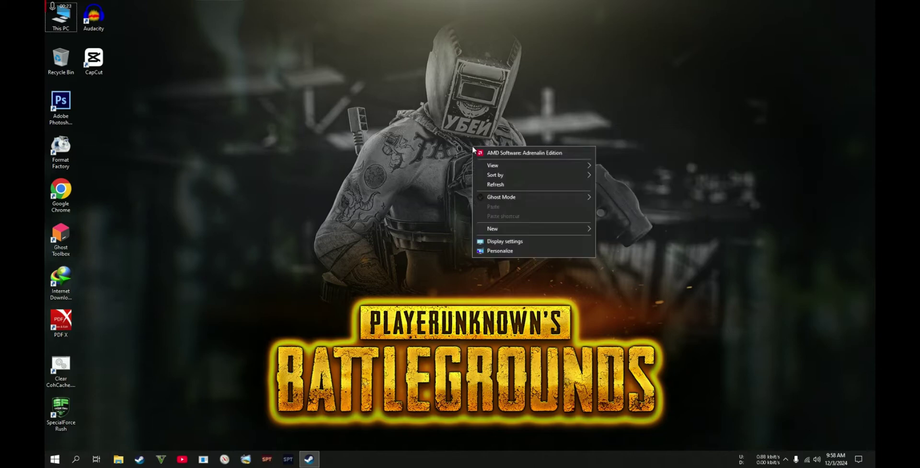
{"action": "left_click", "coordinate": [499, 154]}
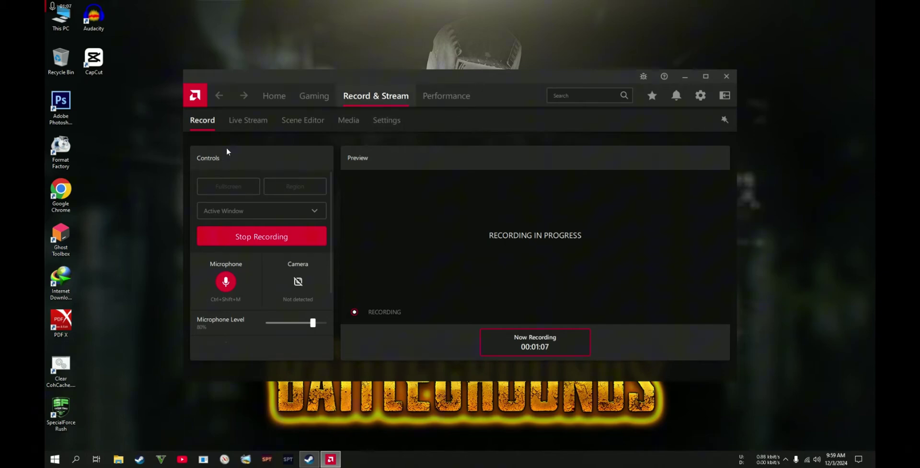
{"action": "left_click", "coordinate": [385, 122]}
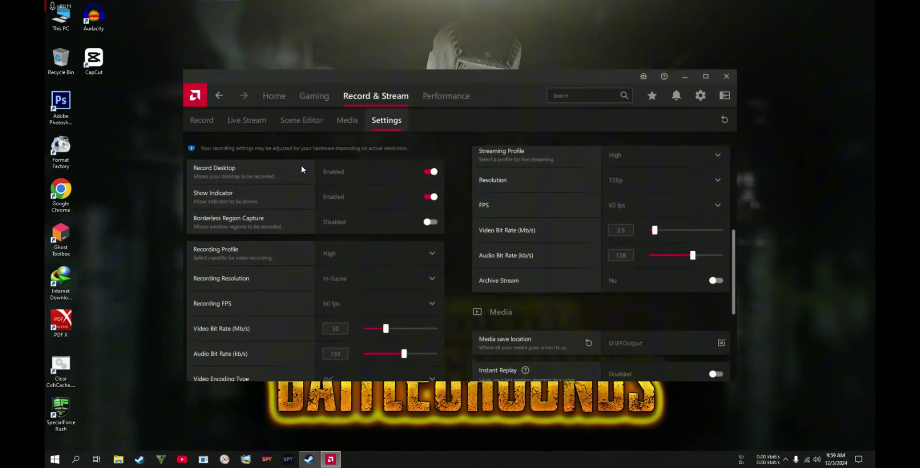
- Review the Recording settings, from desktop capture, profile, resolution, FPS and bit rates to encoding, audio channels and microphone options
{"action": "scroll", "coordinate": [300, 165], "scroll_direction": "up", "scroll_amount": 3}
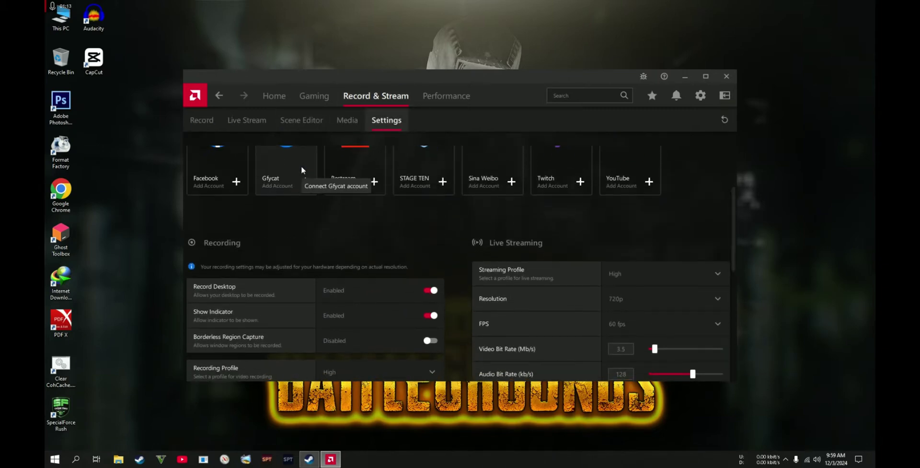
{"action": "scroll", "coordinate": [301, 166], "scroll_direction": "down", "scroll_amount": 1}
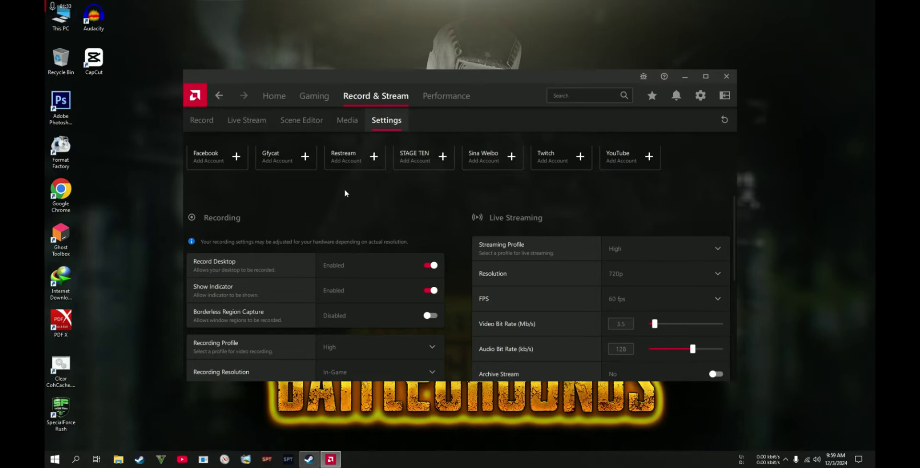
{"action": "scroll", "coordinate": [348, 191], "scroll_direction": "down", "scroll_amount": 3}
{"action": "scroll", "coordinate": [345, 190], "scroll_direction": "up", "scroll_amount": 1}
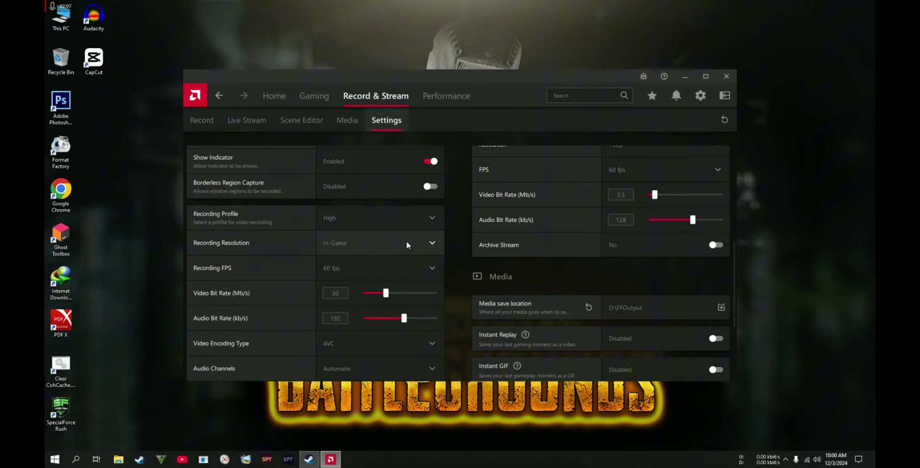
{"action": "scroll", "coordinate": [438, 240], "scroll_direction": "down", "scroll_amount": 1}
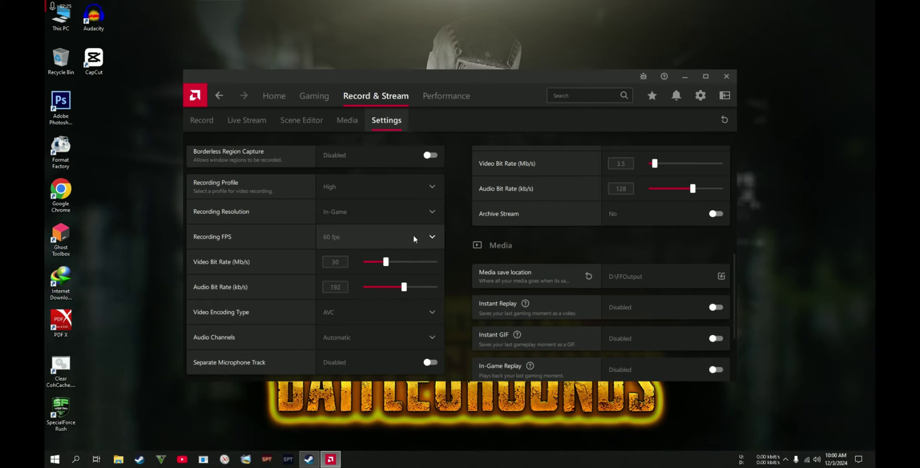
{"action": "scroll", "coordinate": [414, 234], "scroll_direction": "down", "scroll_amount": 1}
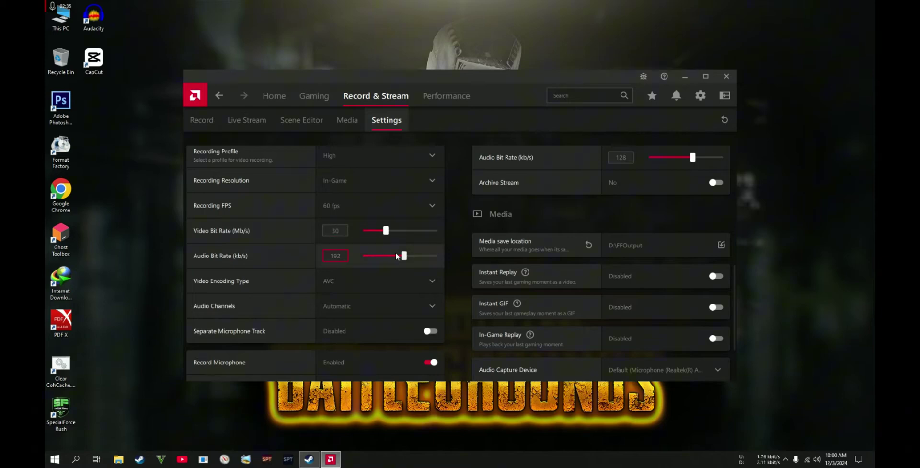
{"action": "scroll", "coordinate": [395, 252], "scroll_direction": "down", "scroll_amount": 1}
{"action": "scroll", "coordinate": [397, 255], "scroll_direction": "down", "scroll_amount": 1}
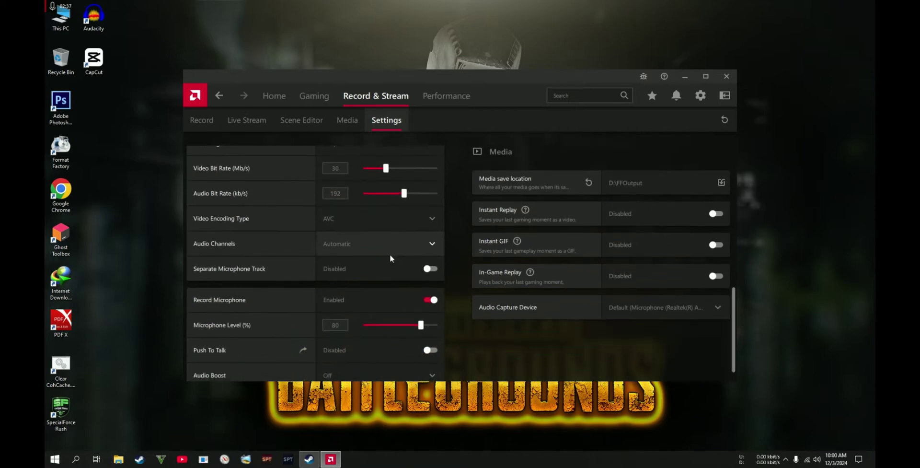
{"action": "scroll", "coordinate": [404, 272], "scroll_direction": "down", "scroll_amount": 1}
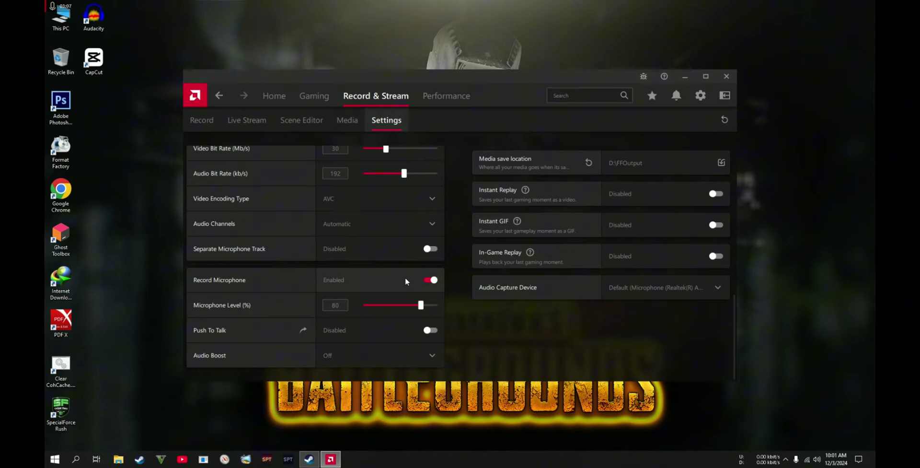
{"action": "left_click", "coordinate": [336, 305]}
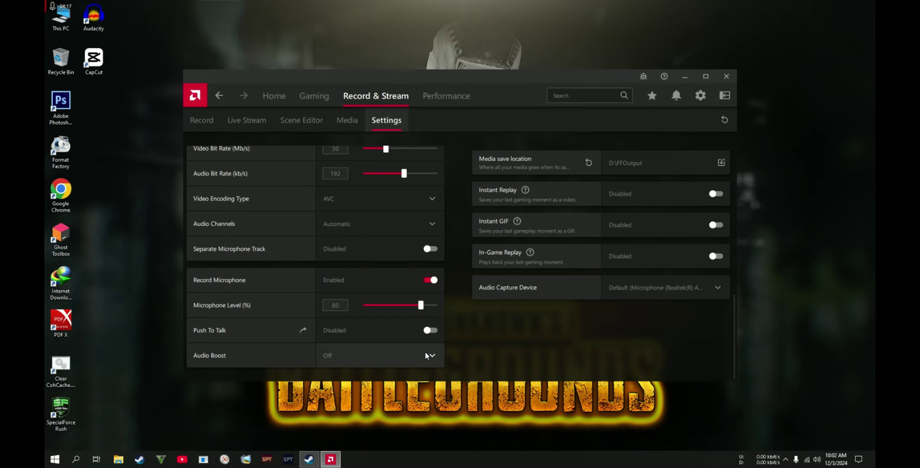
- Examine the Live Streaming settings for profile, resolution, FPS, video and audio bit rates and stream archiving
{"action": "scroll", "coordinate": [451, 344], "scroll_direction": "up", "scroll_amount": 10}
{"action": "scroll", "coordinate": [547, 338], "scroll_direction": "down", "scroll_amount": 2}
{"action": "scroll", "coordinate": [603, 321], "scroll_direction": "down", "scroll_amount": 2}
{"action": "scroll", "coordinate": [602, 321], "scroll_direction": "up", "scroll_amount": 1}
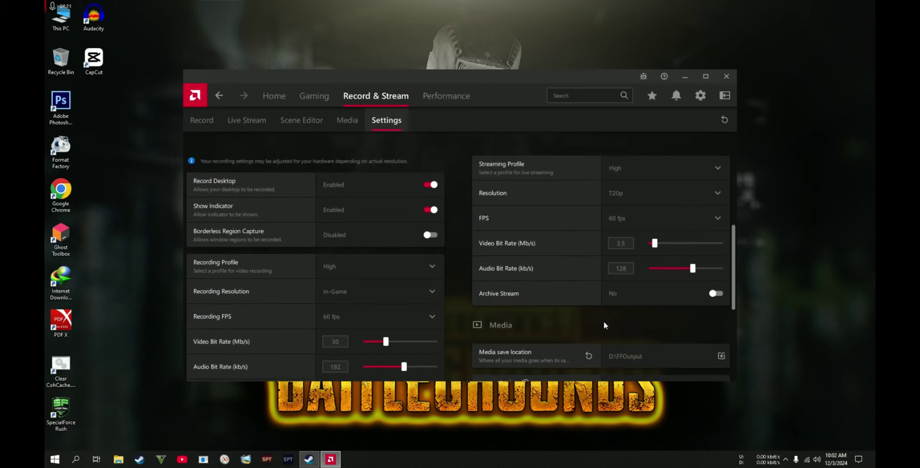
{"action": "scroll", "coordinate": [615, 211], "scroll_direction": "up", "scroll_amount": 1}
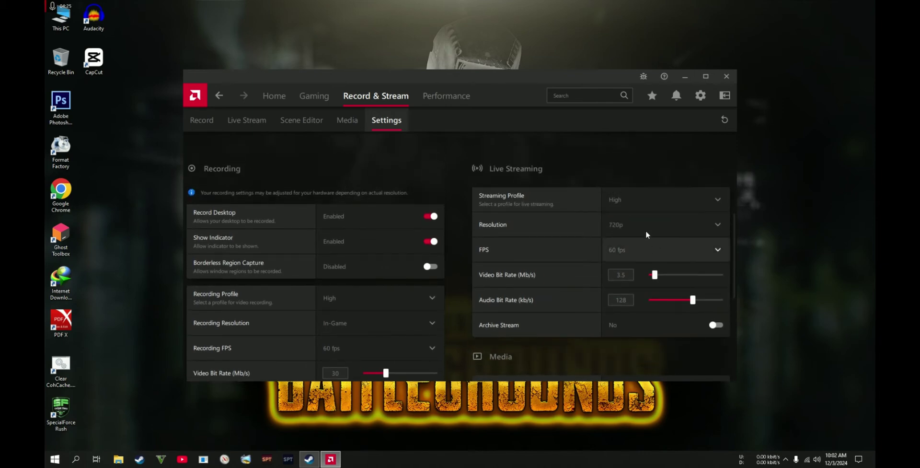
{"action": "scroll", "coordinate": [593, 188], "scroll_direction": "down", "scroll_amount": 1}
{"action": "scroll", "coordinate": [593, 183], "scroll_direction": "down", "scroll_amount": 1}
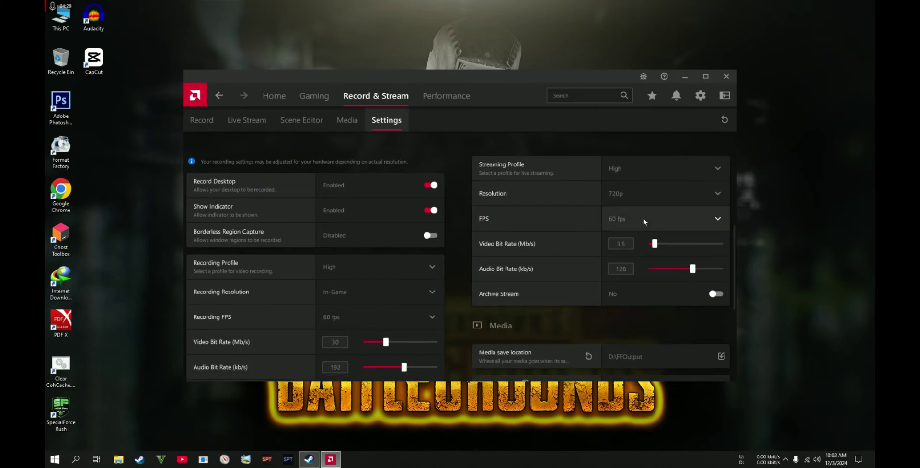
{"action": "scroll", "coordinate": [644, 219], "scroll_direction": "up", "scroll_amount": 1}
{"action": "scroll", "coordinate": [643, 219], "scroll_direction": "down", "scroll_amount": 3}
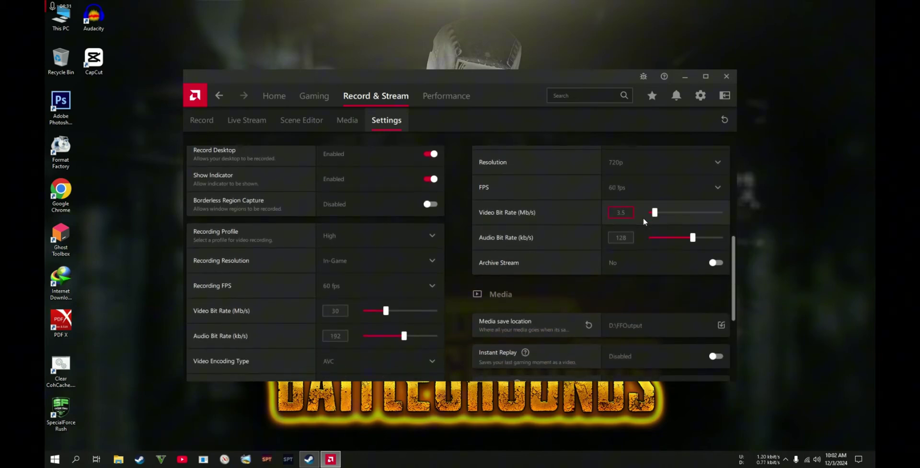
- Check the Media settings for save location, Instant Replay, Instant GIF, In-Game Replay and audio capture device
{"action": "scroll", "coordinate": [643, 222], "scroll_direction": "down", "scroll_amount": 2}
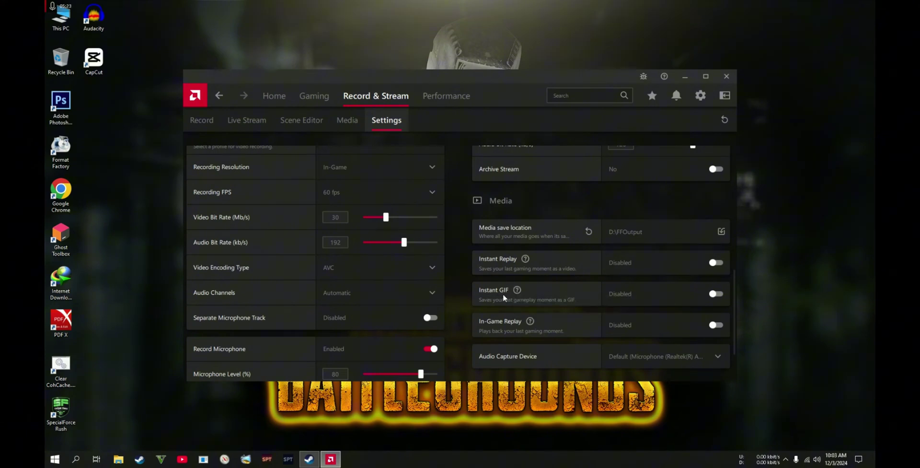
{"action": "mouse_move", "coordinate": [515, 293]}
{"action": "scroll", "coordinate": [659, 289], "scroll_direction": "down", "scroll_amount": 2}
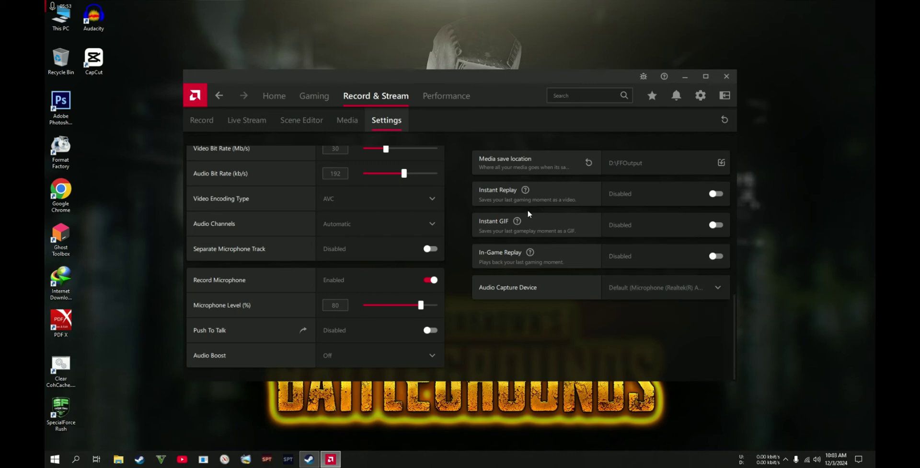
- Look through the Media, Scene Editor and Live Stream pages of Record & Stream
{"action": "left_click", "coordinate": [351, 123]}
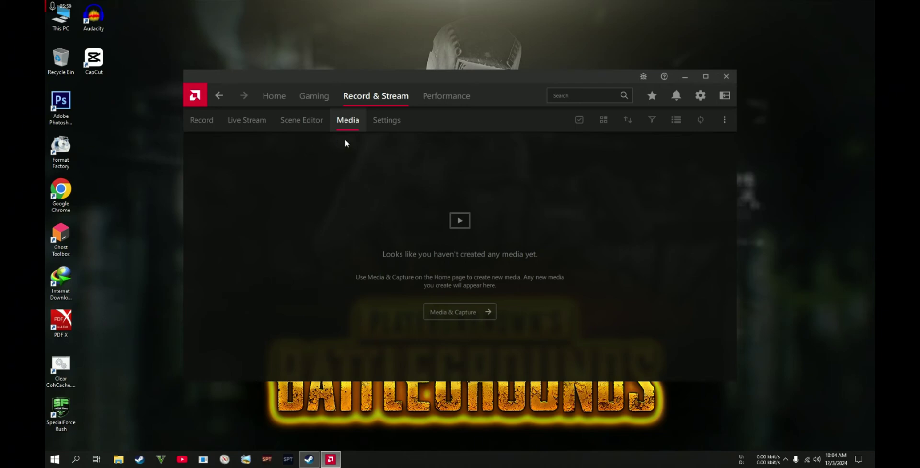
{"action": "left_click", "coordinate": [303, 123]}
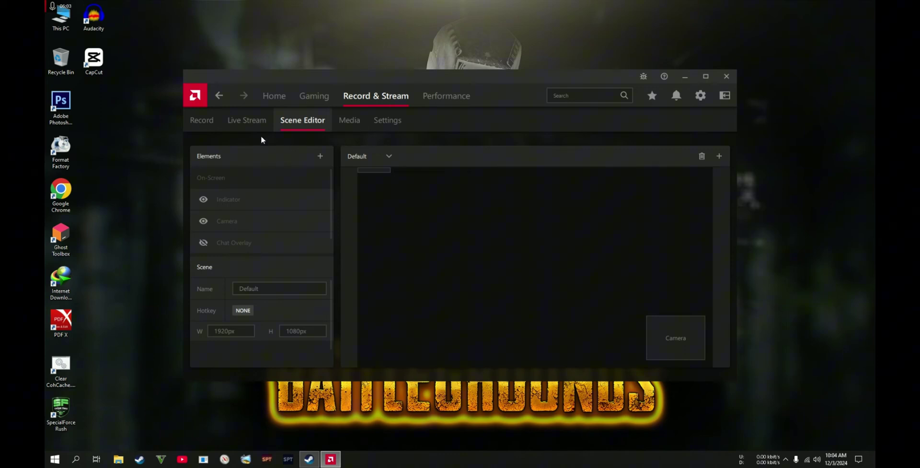
{"action": "left_click", "coordinate": [245, 121]}
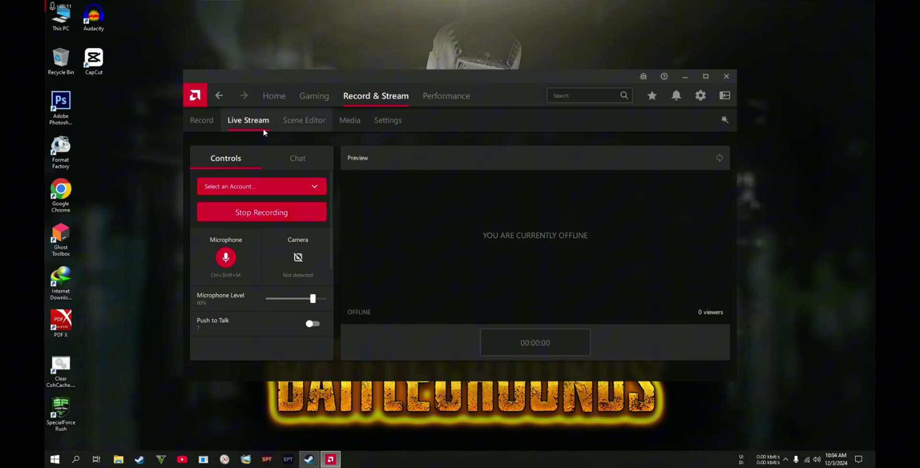
- Examine the Record page's controls for capture area, recording, microphone, camera, Push to Talk, Show Indicator and Record Desktop
{"action": "left_click", "coordinate": [191, 122]}
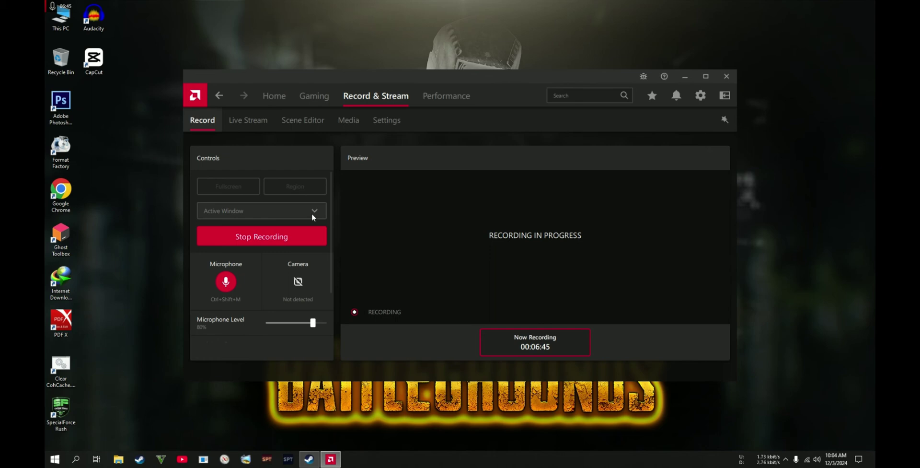
{"action": "scroll", "coordinate": [312, 213], "scroll_direction": "down", "scroll_amount": 3}
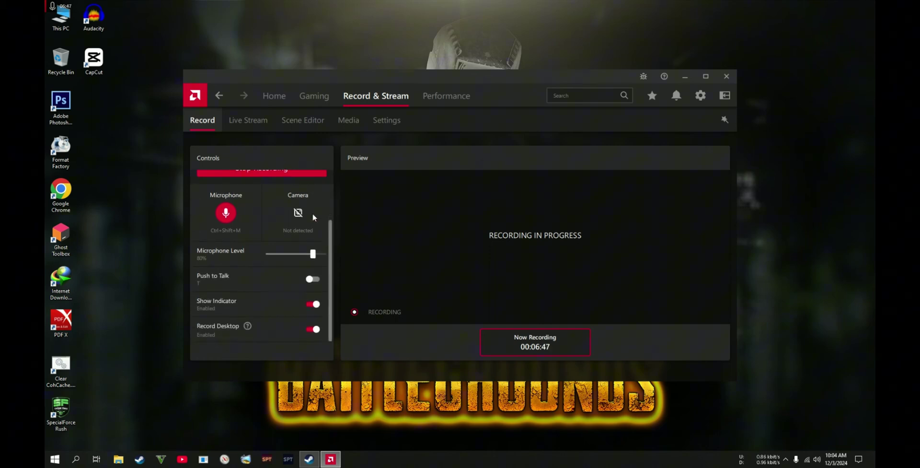
{"action": "scroll", "coordinate": [314, 216], "scroll_direction": "up", "scroll_amount": 3}
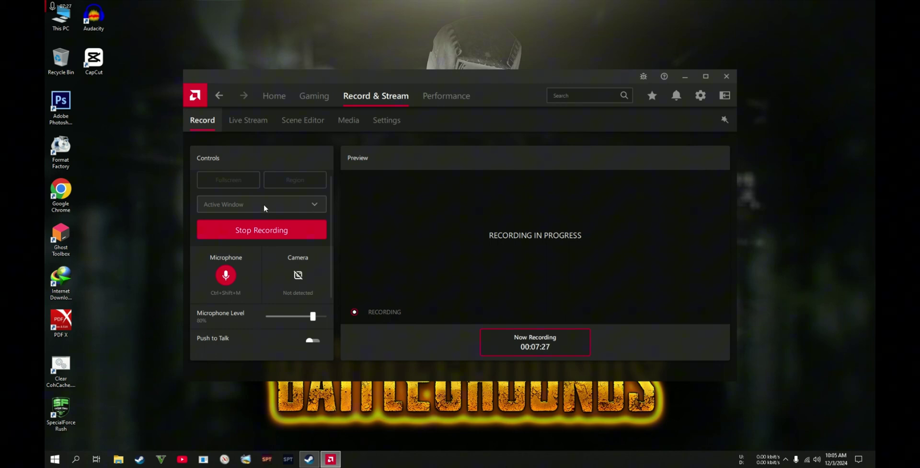
{"action": "scroll", "coordinate": [265, 205], "scroll_direction": "down", "scroll_amount": 2}
{"action": "scroll", "coordinate": [270, 207], "scroll_direction": "up", "scroll_amount": 2}
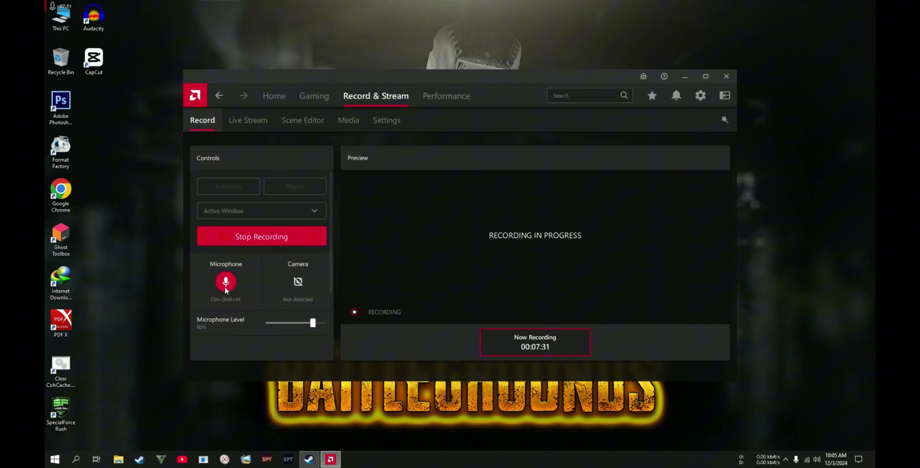
{"action": "scroll", "coordinate": [225, 288], "scroll_direction": "down", "scroll_amount": 3}
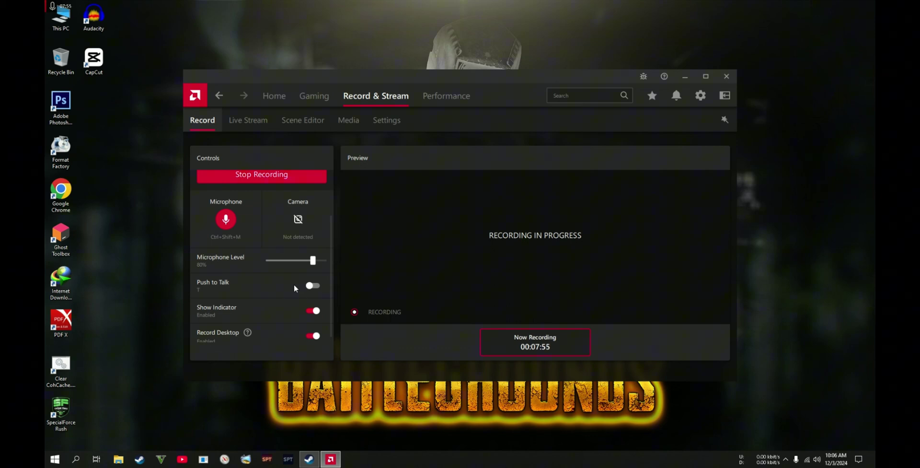
{"action": "scroll", "coordinate": [294, 287], "scroll_direction": "down", "scroll_amount": 1}
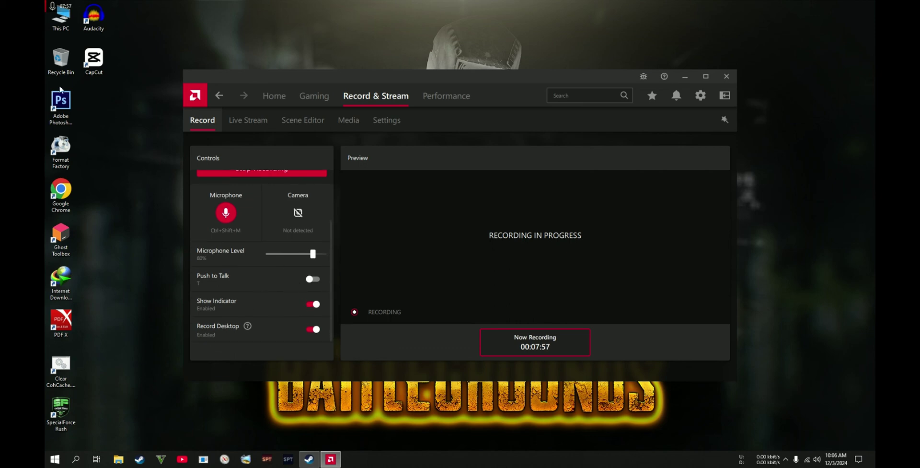
{"action": "left_click", "coordinate": [94, 60]}
{"action": "left_click", "coordinate": [165, 75]}
{"action": "scroll", "coordinate": [282, 272], "scroll_direction": "up", "scroll_amount": 3}
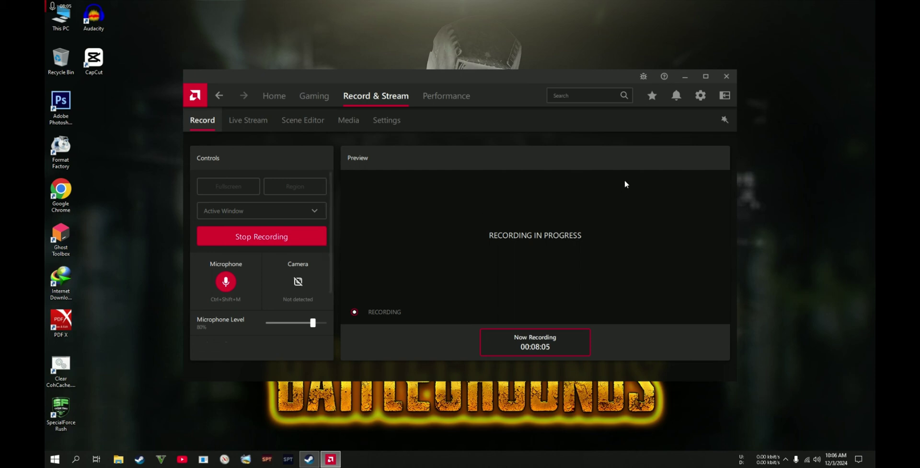